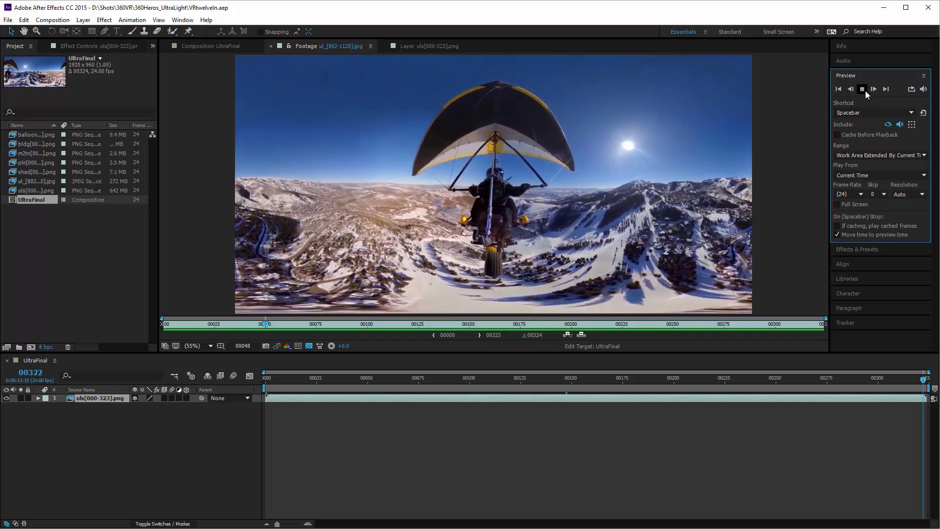
# - Stop the original footage preview and play back the stabilized uls[000-323].png layer for comparison
pyautogui.click(863, 90)
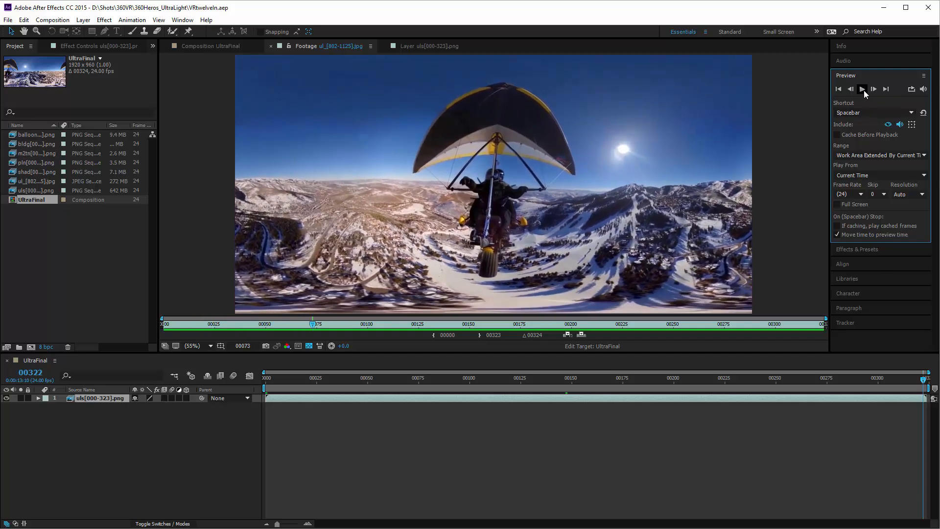
pyautogui.click(417, 46)
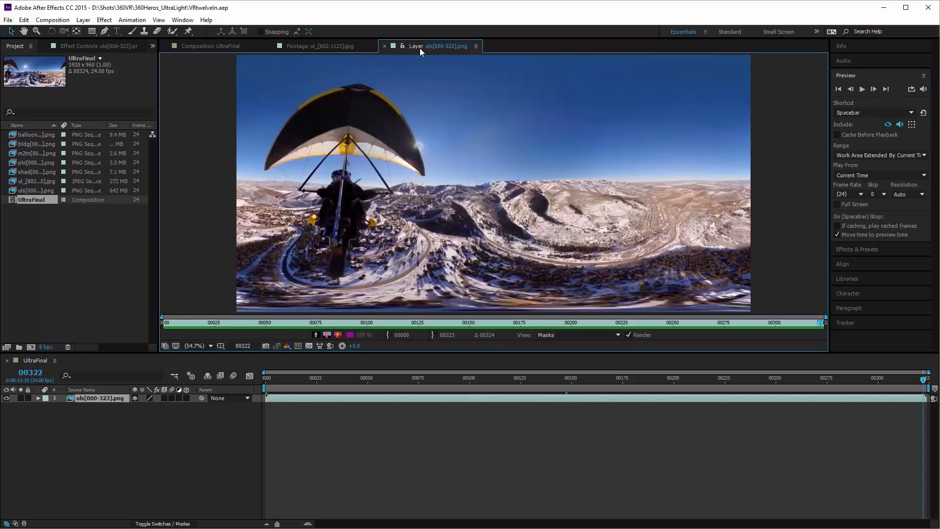
pyautogui.click(863, 89)
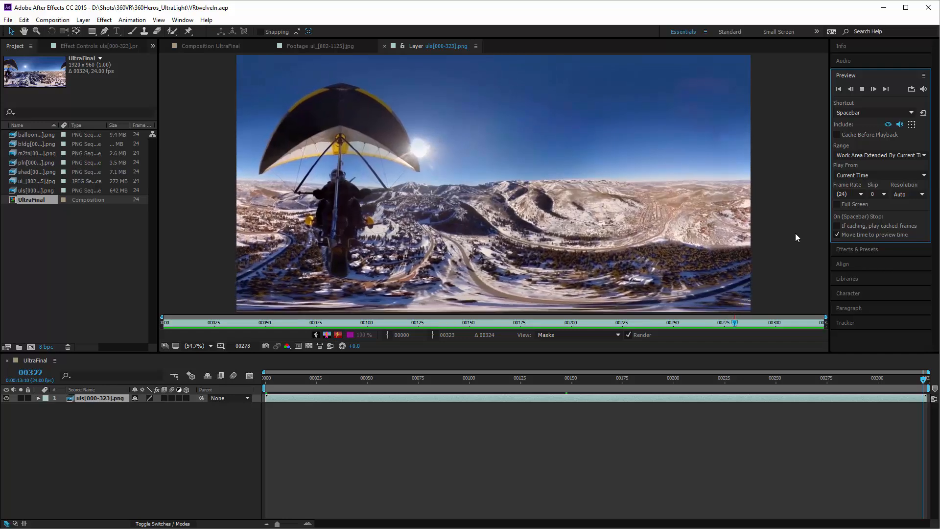
pyautogui.click(863, 89)
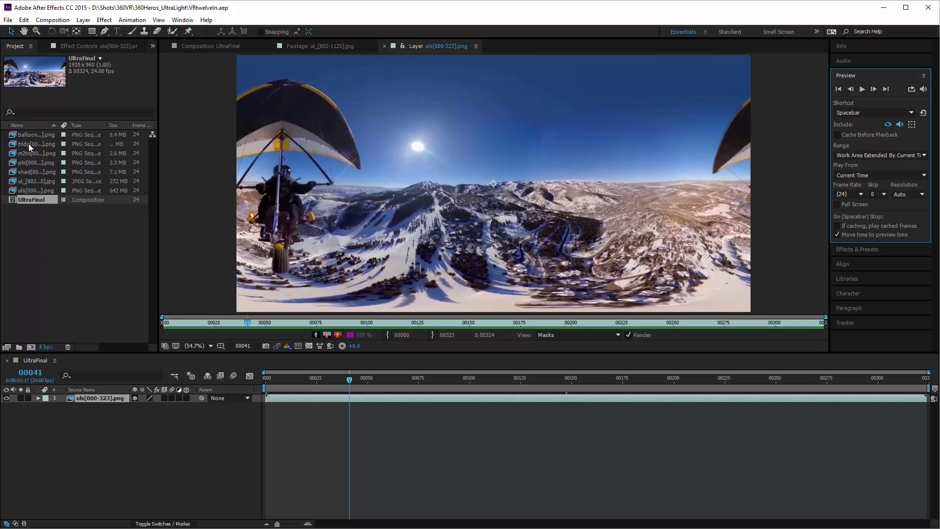
# - Add the bldg sequence to UltraFinal above the uls footage, place the shad sequence directly beneath it, and scrub through the shot
pyautogui.moveTo(29, 143); pyautogui.dragTo(98, 399)
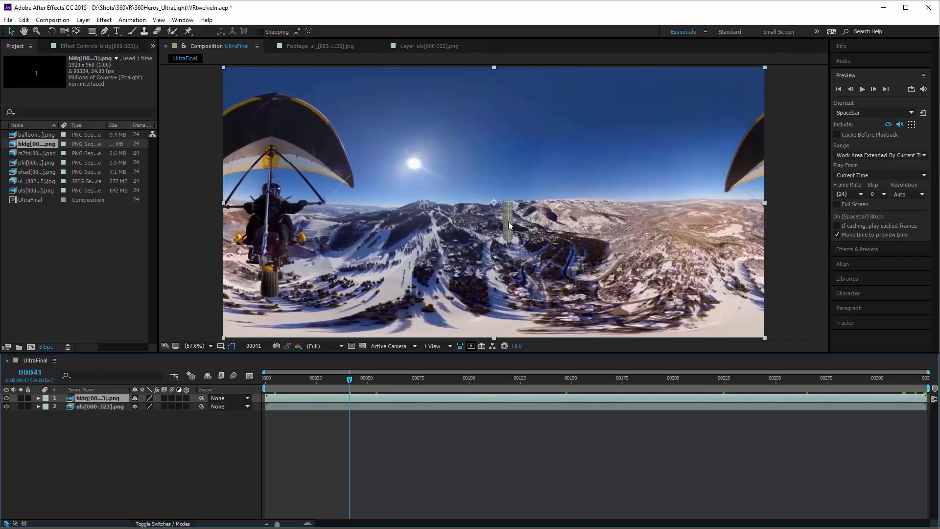
pyautogui.moveTo(389, 379); pyautogui.dragTo(747, 386)
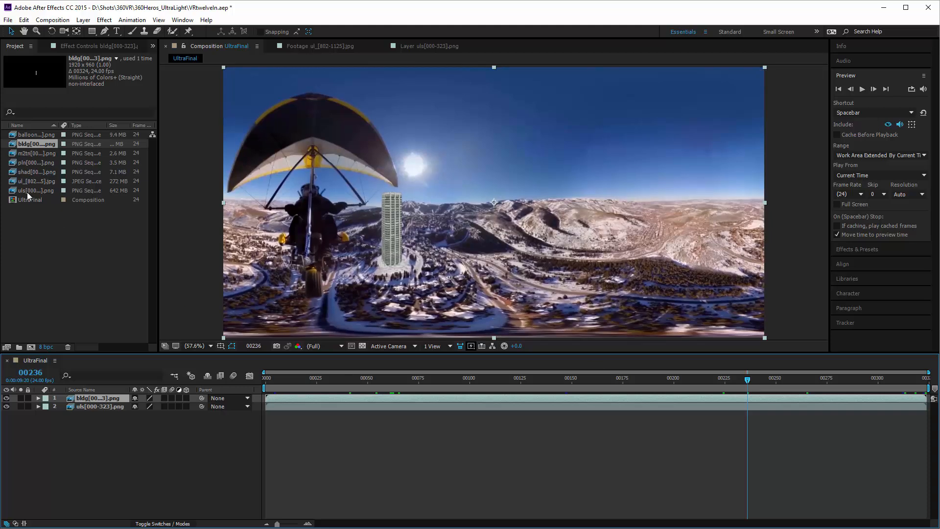
pyautogui.moveTo(28, 172); pyautogui.dragTo(97, 406)
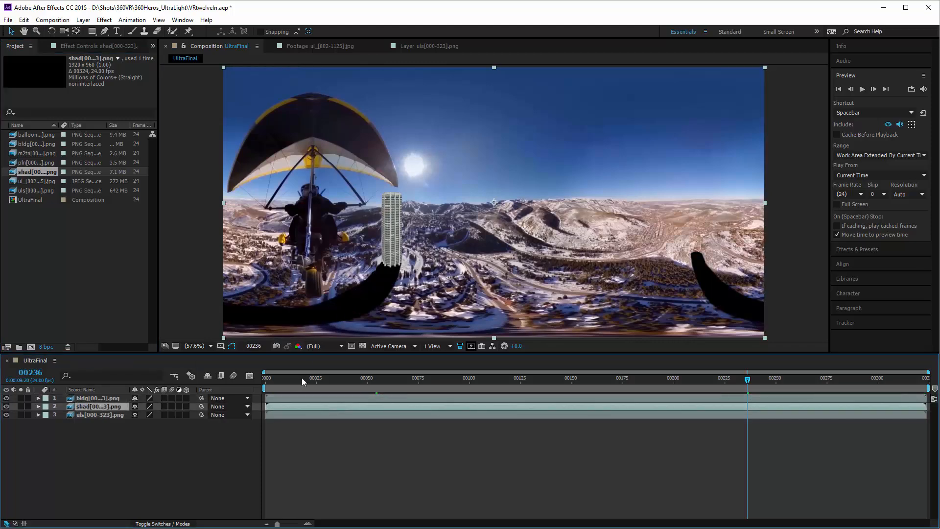
pyautogui.moveTo(301, 378); pyautogui.dragTo(670, 374)
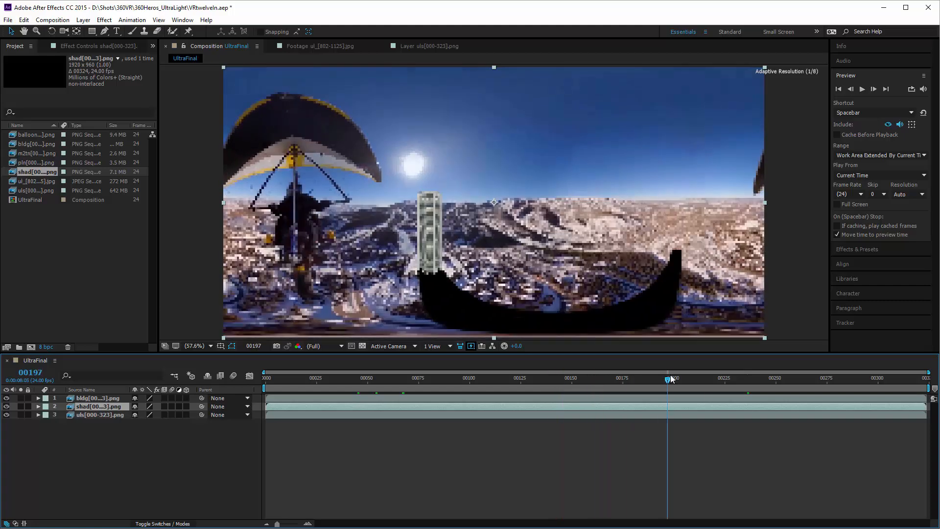
pyautogui.press('space')
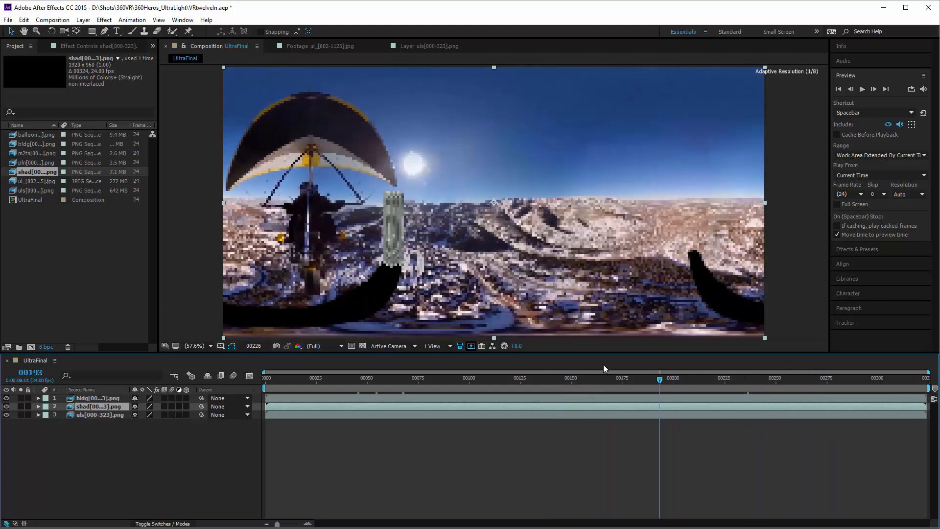
pyautogui.click(395, 378)
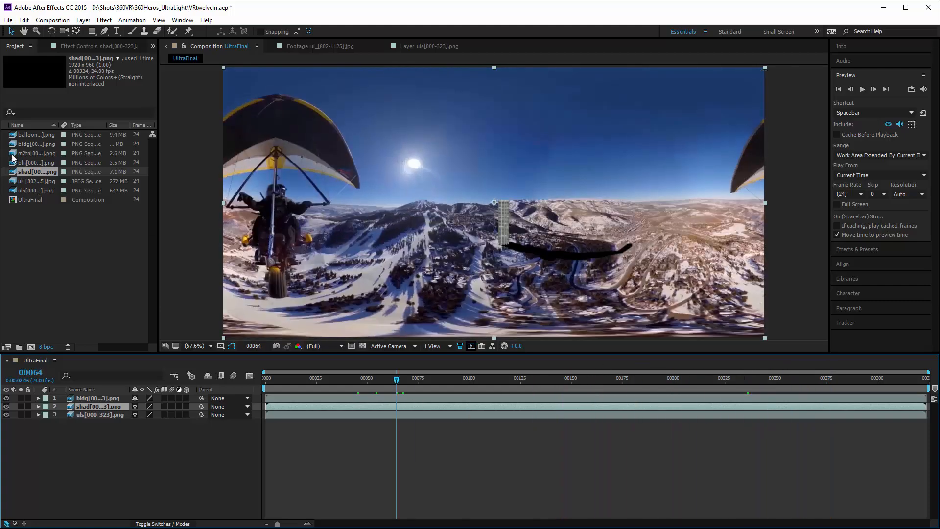
# - Add the m2tn sequence and then the pln sequence above the other layers, and scrub the timeline to check them
pyautogui.moveTo(23, 152); pyautogui.dragTo(70, 399)
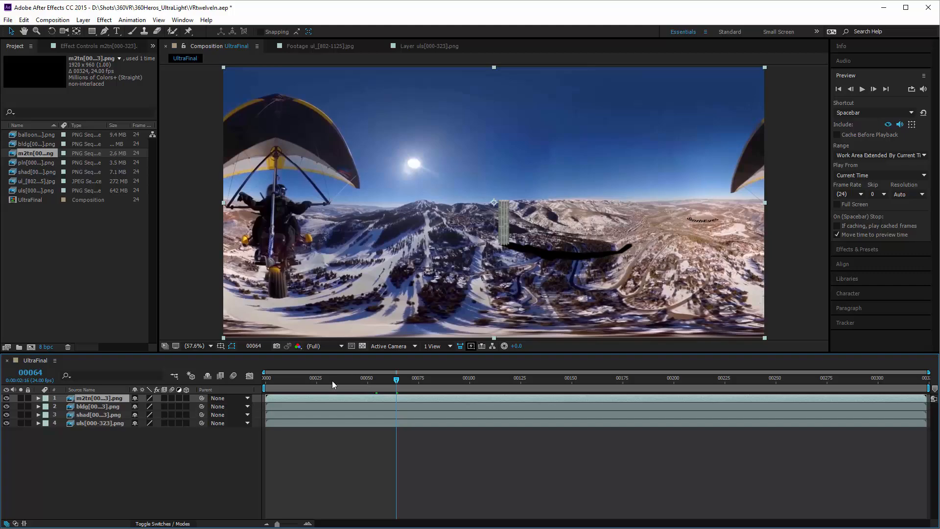
pyautogui.moveTo(332, 381); pyautogui.dragTo(310, 390)
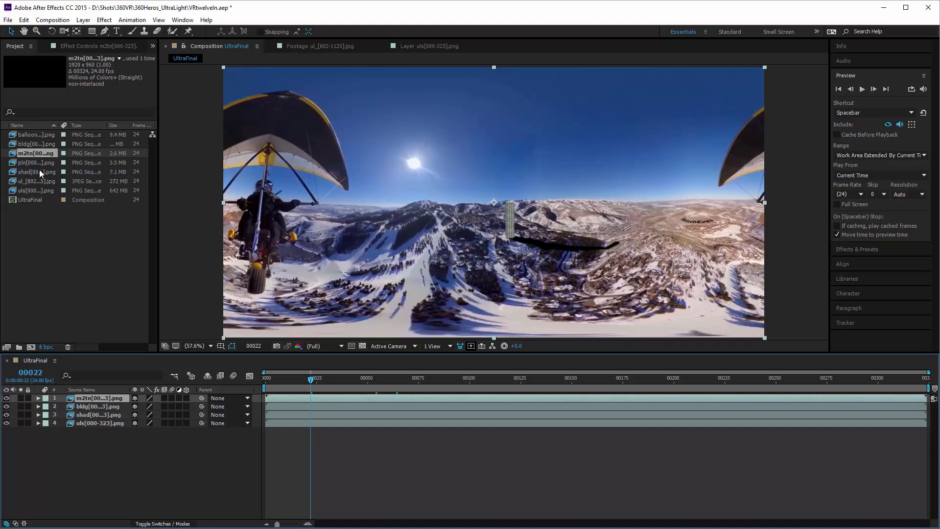
pyautogui.moveTo(34, 163); pyautogui.dragTo(94, 396)
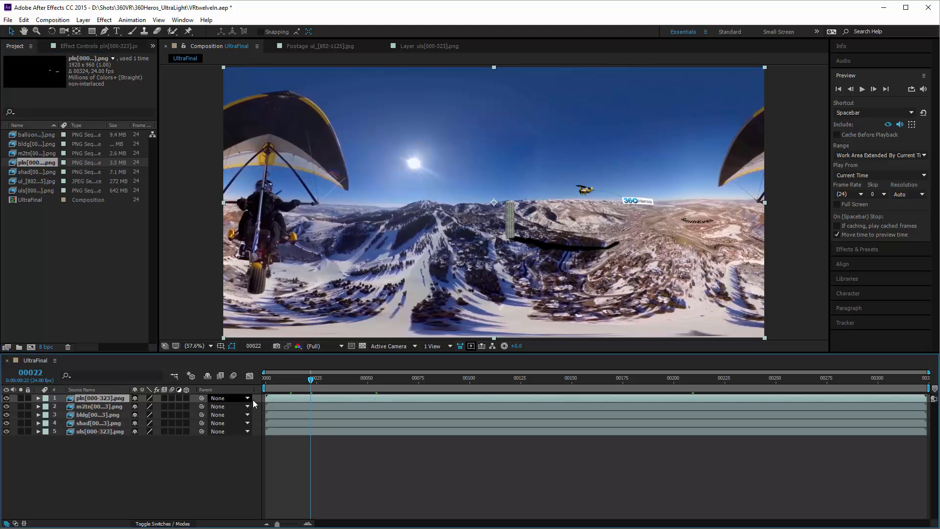
pyautogui.moveTo(310, 383); pyautogui.dragTo(684, 389)
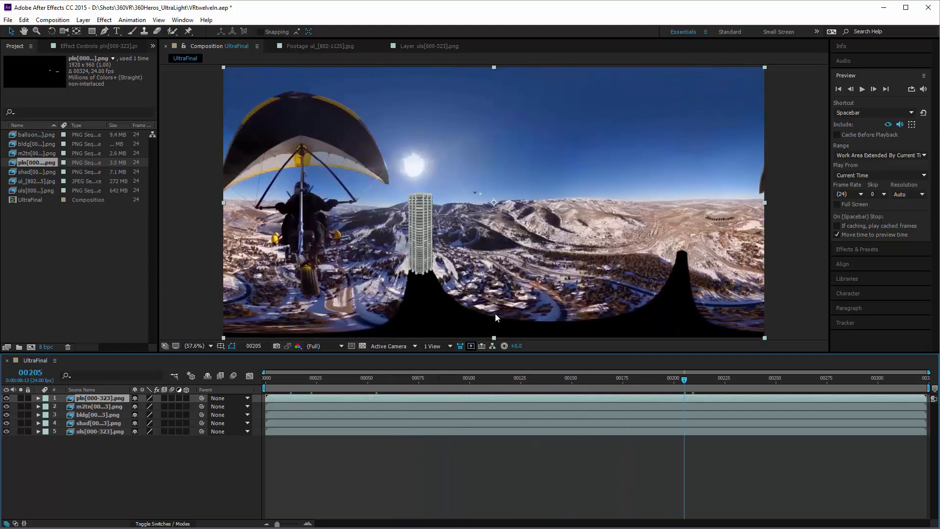
pyautogui.moveTo(403, 376); pyautogui.dragTo(255, 389)
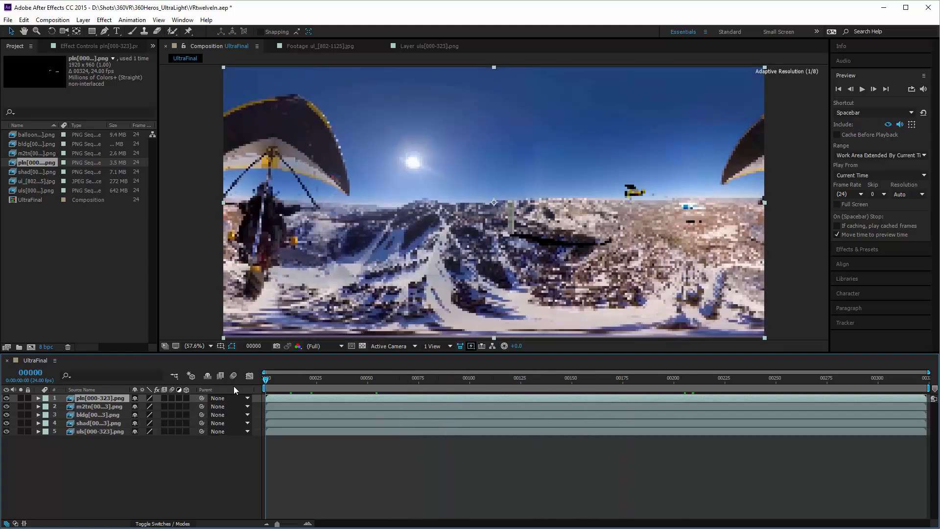
# - Add the balloon sequence as the topmost layer of UltraFinal and preview part of the shot
pyautogui.moveTo(25, 134); pyautogui.dragTo(74, 402)
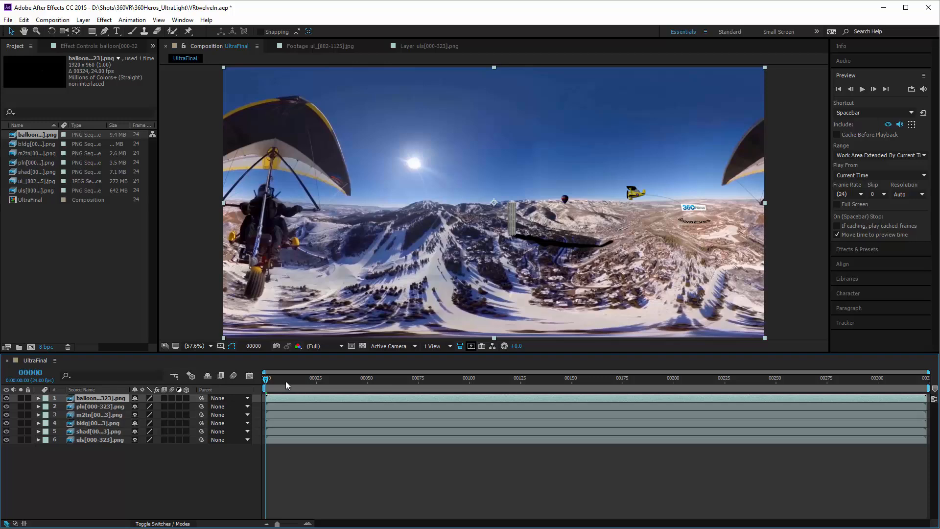
pyautogui.moveTo(287, 381); pyautogui.dragTo(333, 380)
pyautogui.click(862, 90)
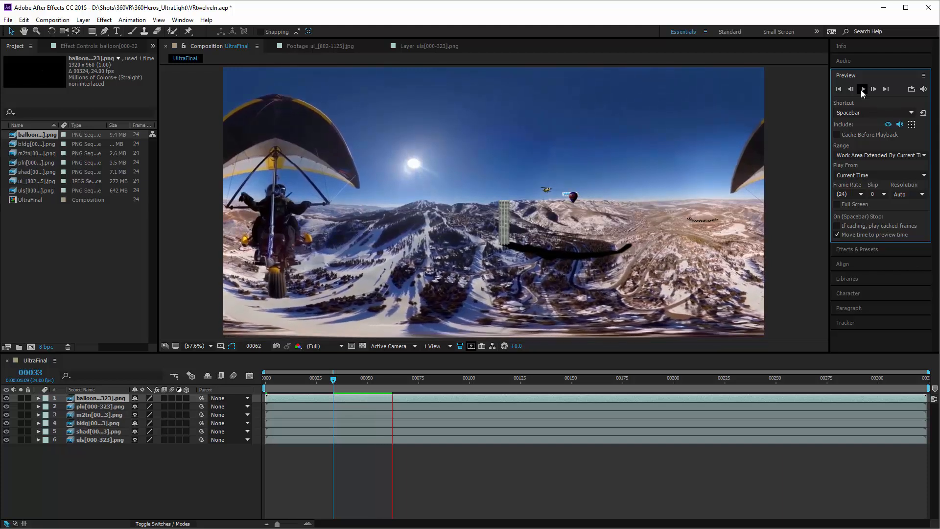
pyautogui.click(862, 90)
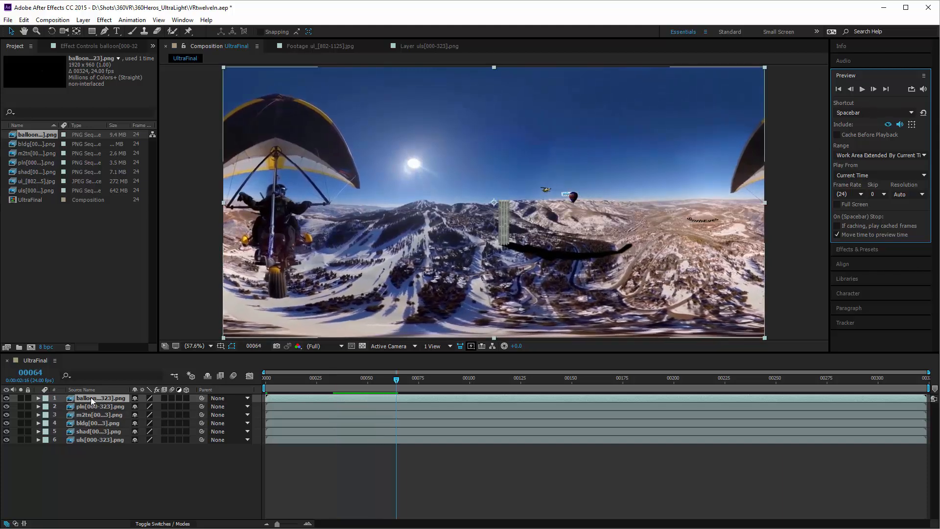
# - Move the balloon layer below the pln layer and scrub to check the plane and banner passing the balloon
pyautogui.moveTo(90, 396); pyautogui.dragTo(90, 407)
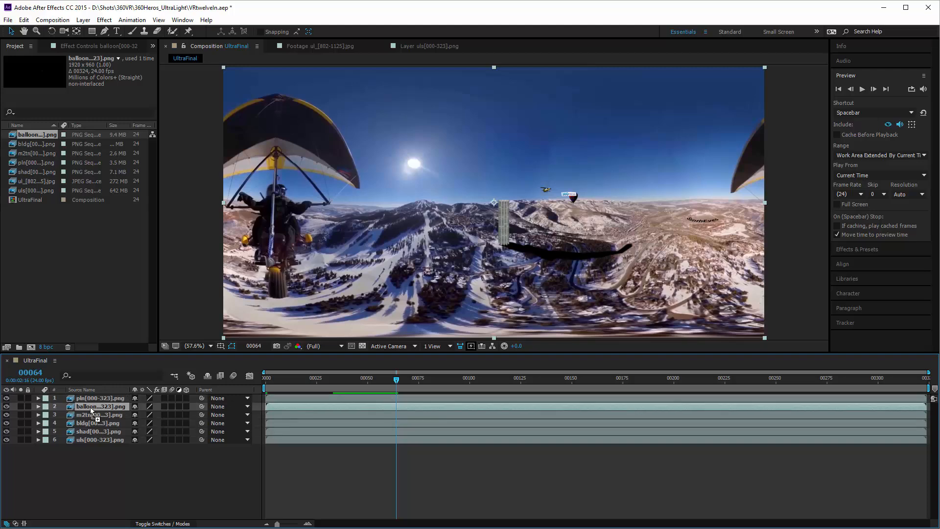
pyautogui.moveTo(387, 382)
pyautogui.mouseDown()
pyautogui.moveTo(323, 390)
pyautogui.moveTo(392, 390)
pyautogui.moveTo(383, 392)
pyautogui.mouseUp()
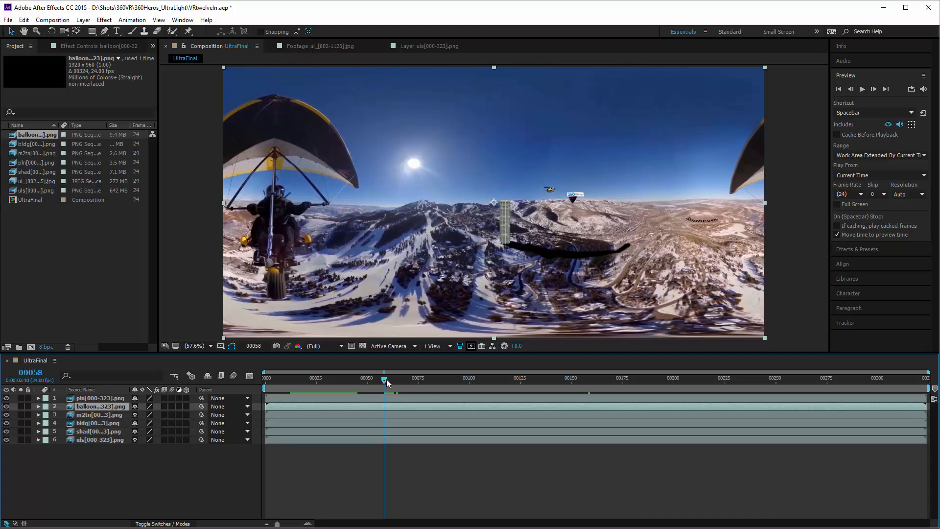
pyautogui.moveTo(385, 379); pyautogui.dragTo(605, 382)
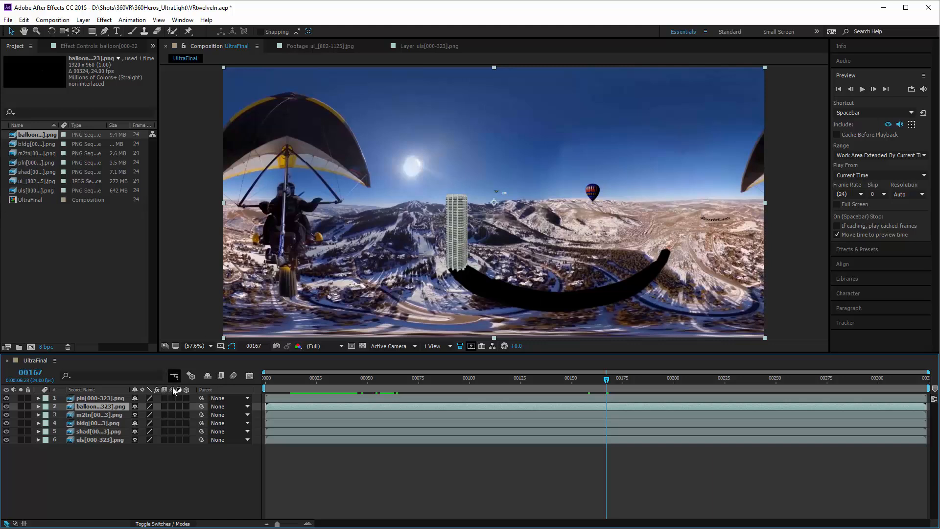
# - Apply the Levels (Individual Controls) color correction effect to the bldg layer
pyautogui.click(90, 422)
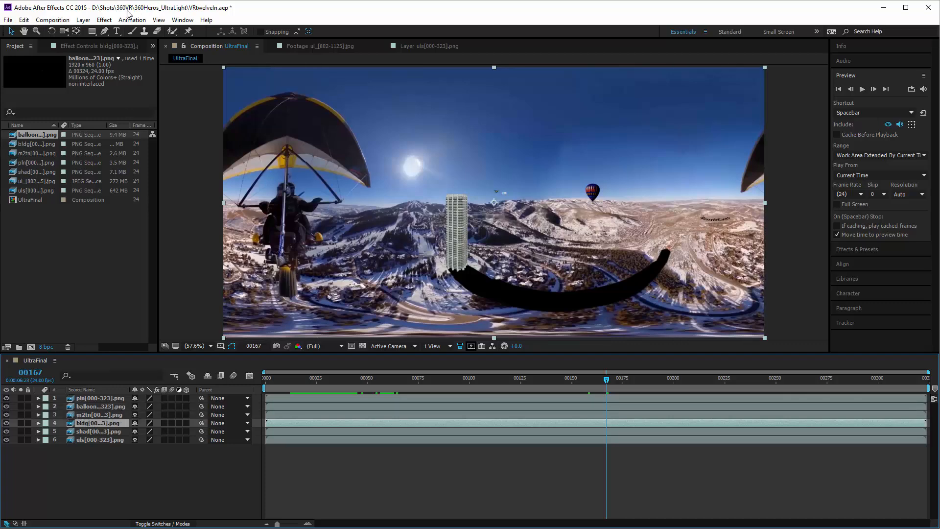
pyautogui.click(104, 20)
pyautogui.moveTo(181, 121)
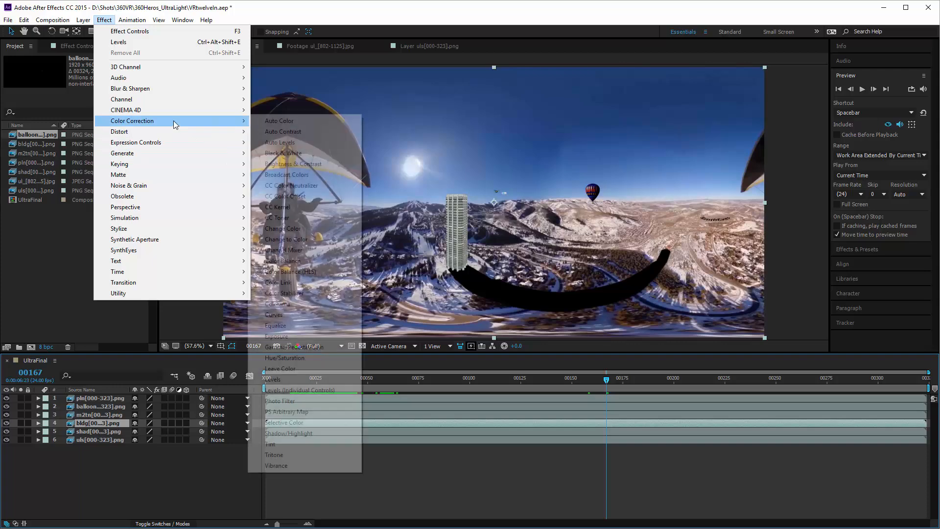
pyautogui.click(293, 390)
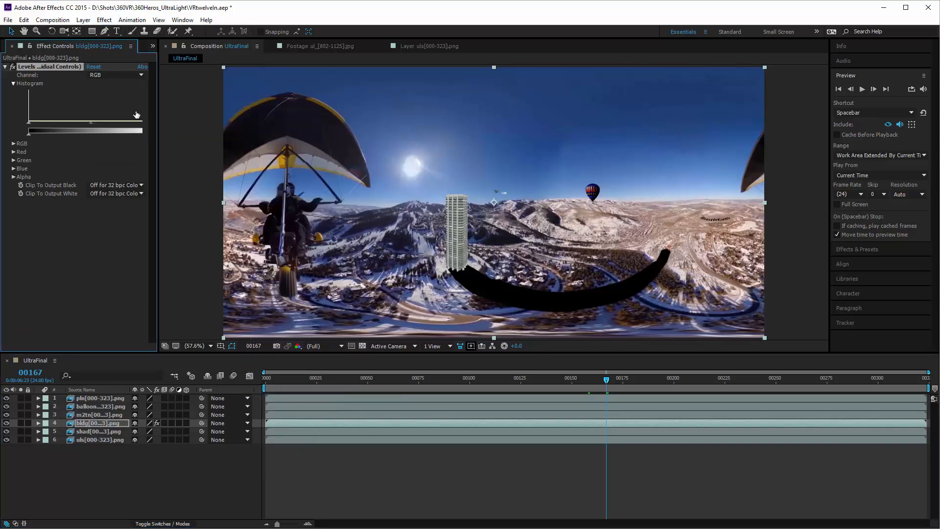
# - Darken the building by lowering its Output White levels to about 104 for red, 92 for green and 117 for blue
pyautogui.click(12, 167)
pyautogui.click(12, 160)
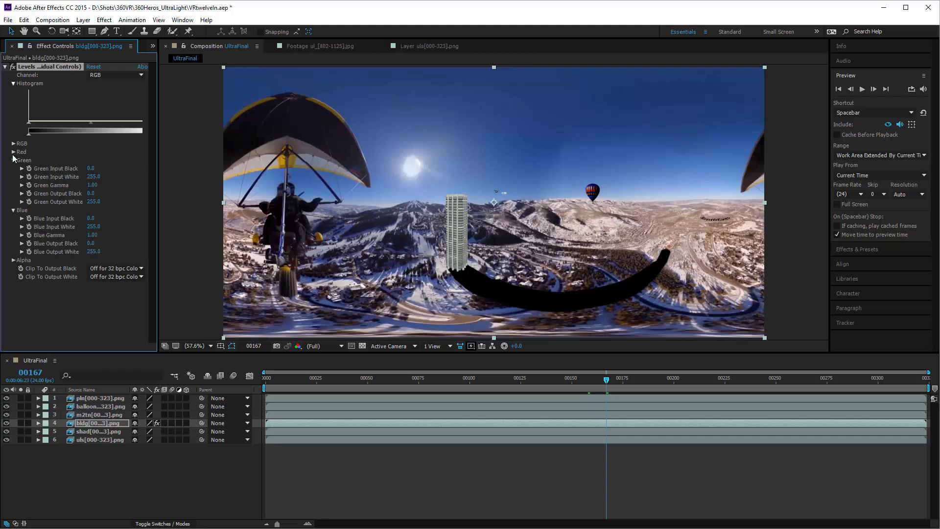
pyautogui.click(13, 152)
pyautogui.moveTo(93, 194); pyautogui.dragTo(72, 199)
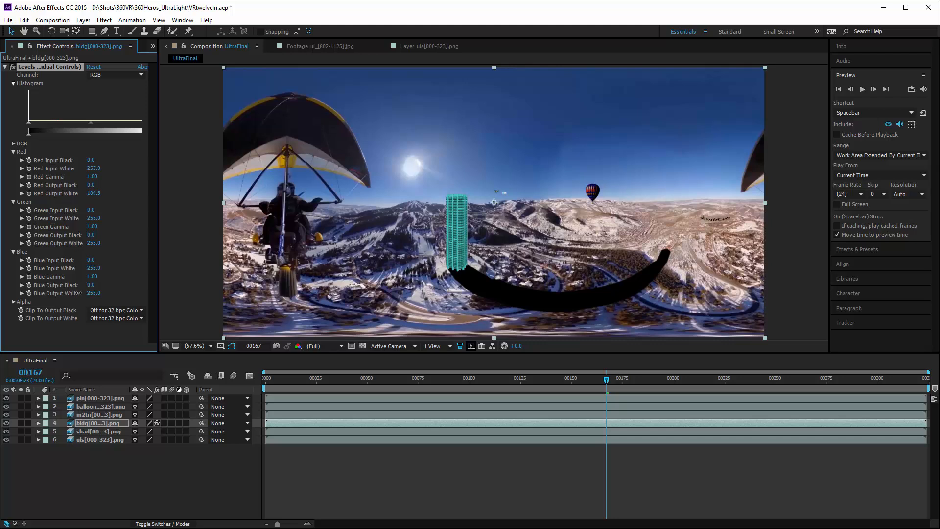
pyautogui.moveTo(80, 294); pyautogui.dragTo(66, 298)
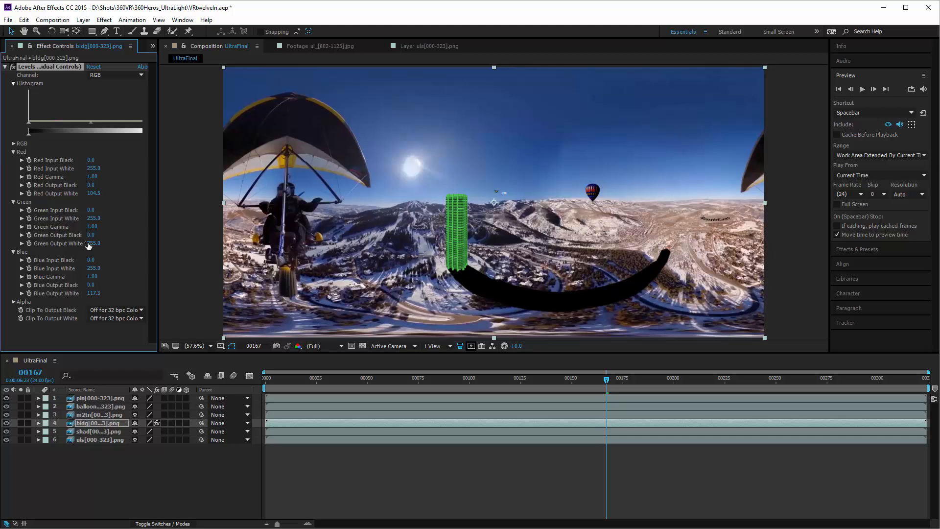
pyautogui.moveTo(88, 246); pyautogui.dragTo(58, 244)
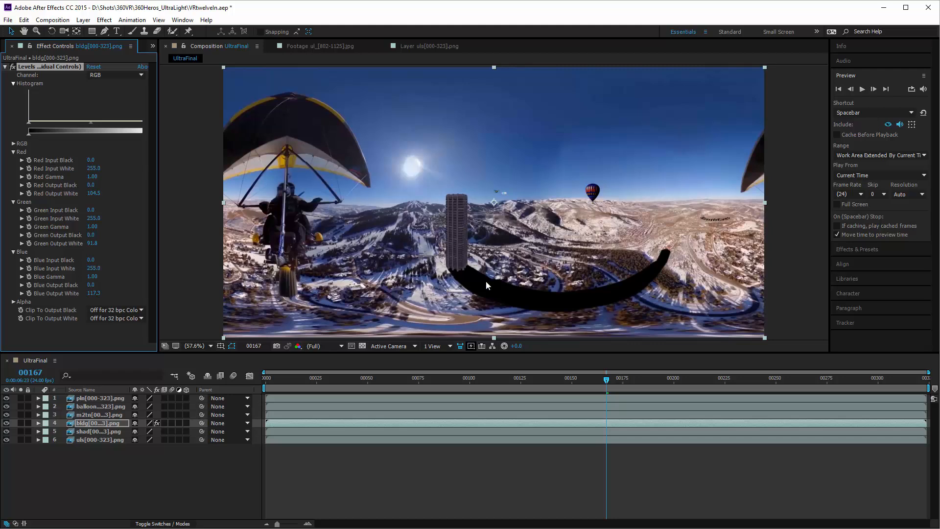
# - Lower the shad layer's opacity to about 60% and scrub forward to frame 201 to check the building's shadow
pyautogui.click(79, 431)
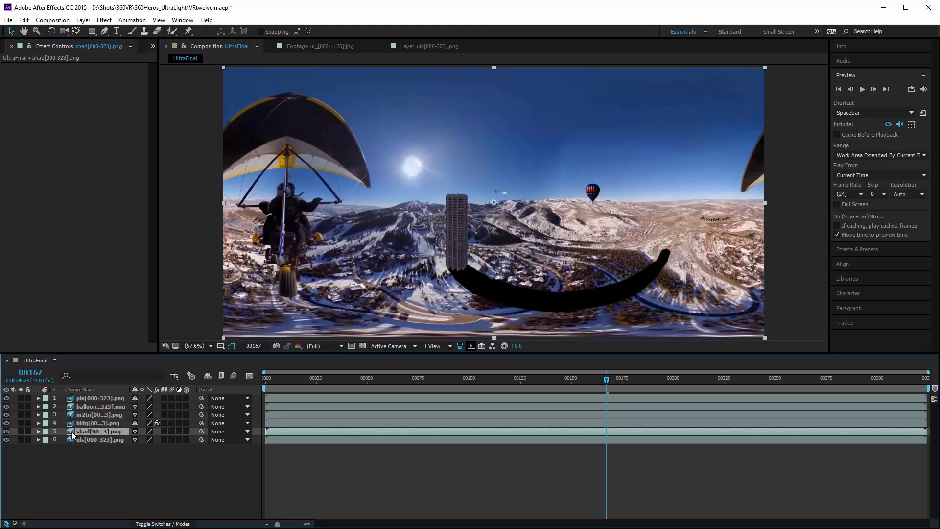
pyautogui.click(36, 430)
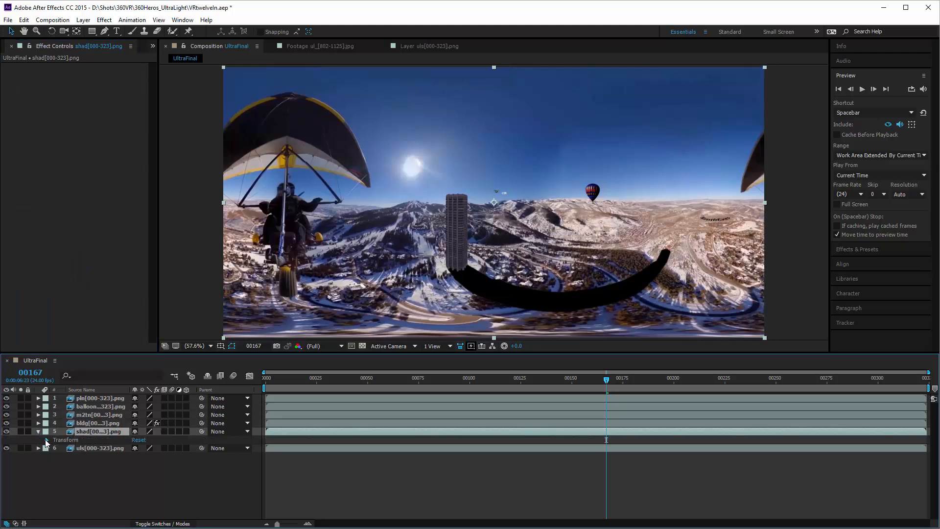
pyautogui.click(46, 440)
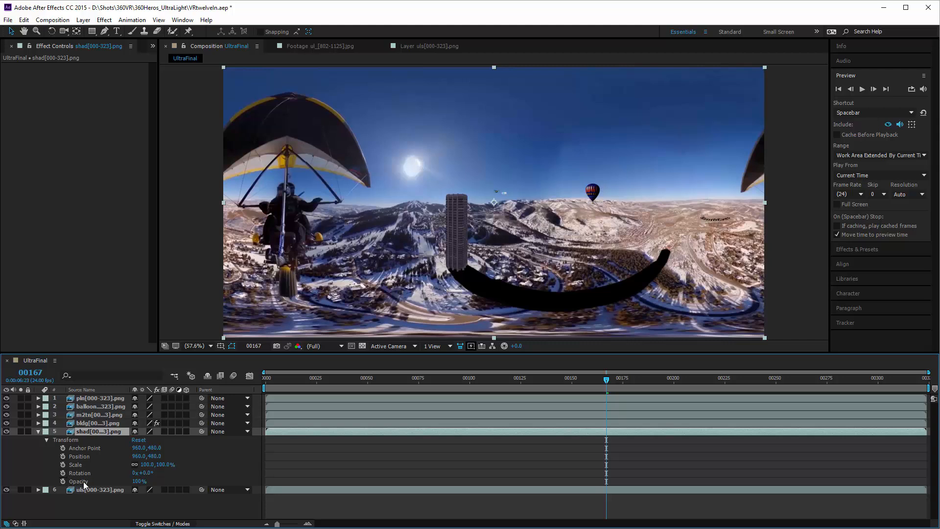
pyautogui.moveTo(139, 481); pyautogui.dragTo(125, 484)
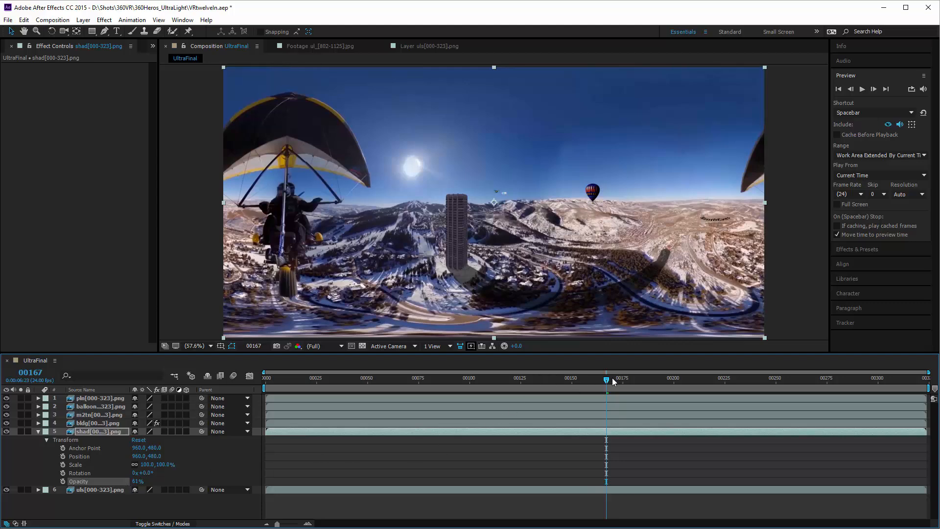
pyautogui.moveTo(612, 377); pyautogui.dragTo(676, 380)
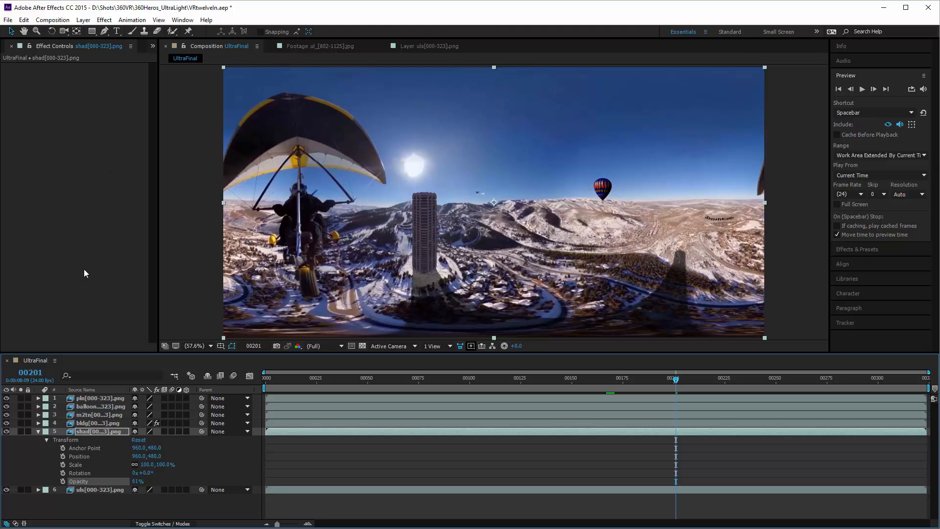
# - Apply the Levels color correction effect to the m2tn ground text layer
pyautogui.click(98, 416)
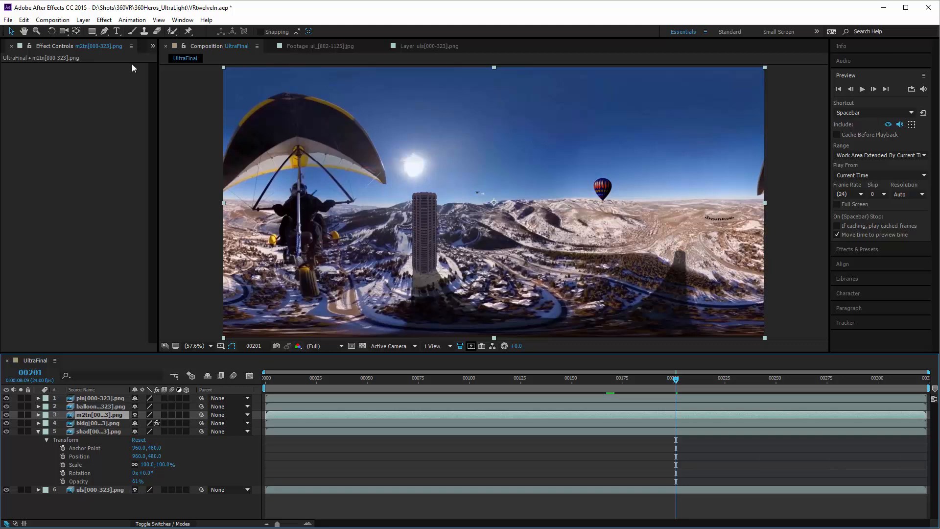
pyautogui.click(104, 20)
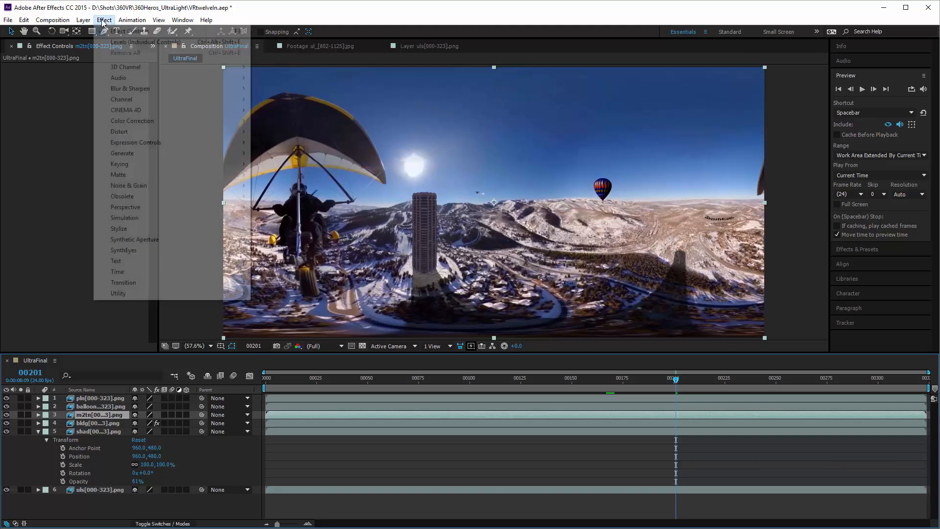
pyautogui.moveTo(191, 122)
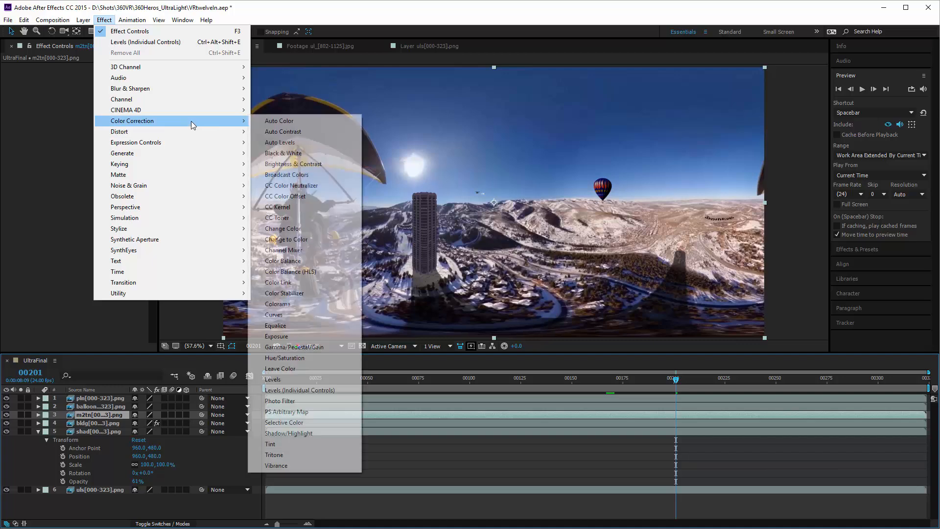
pyautogui.click(290, 380)
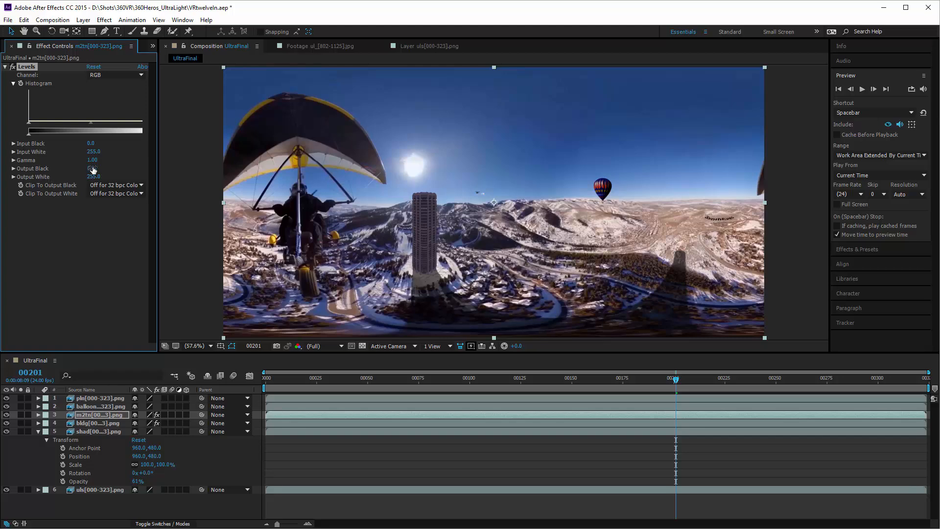
# - Lighten the SynthEyes ground text by raising its Levels Output Black to about 92, judging it up close against the terrain
pyautogui.scroll(2, 637, 193)
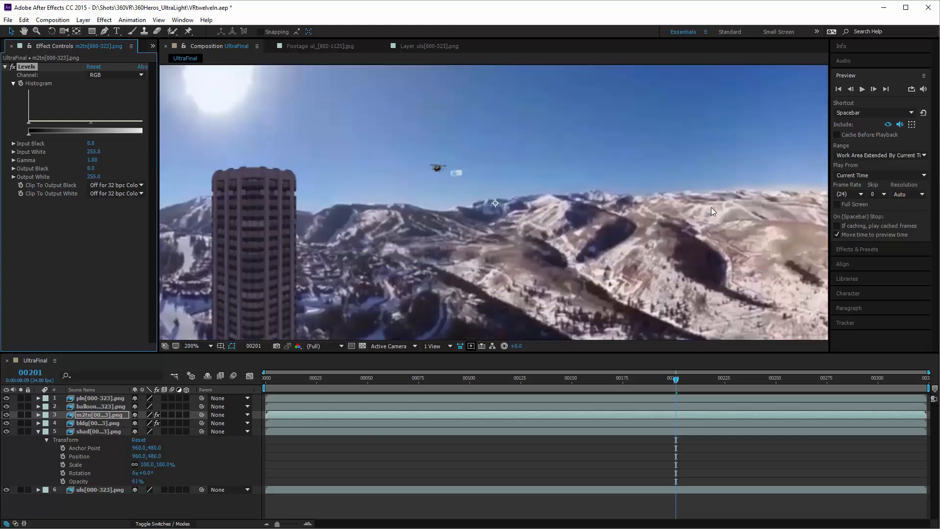
pyautogui.moveTo(712, 208); pyautogui.dragTo(198, 152)
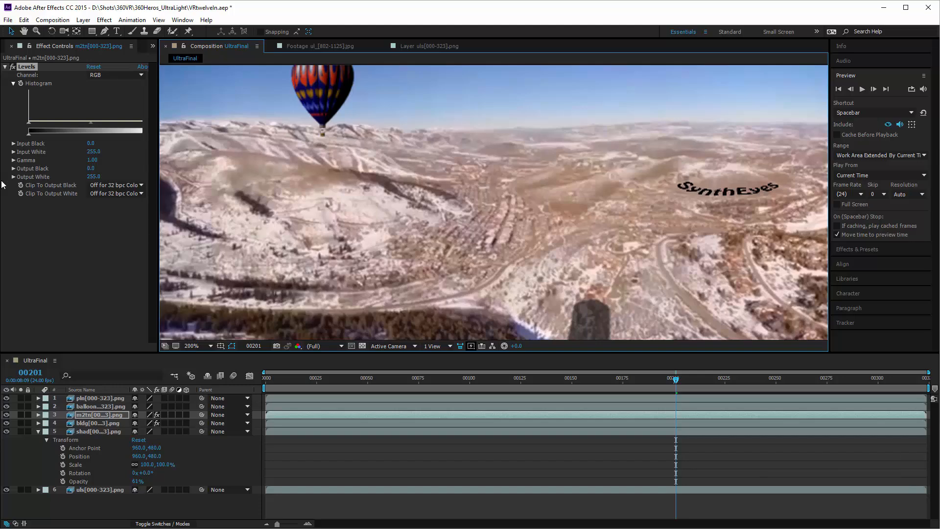
pyautogui.click(95, 168)
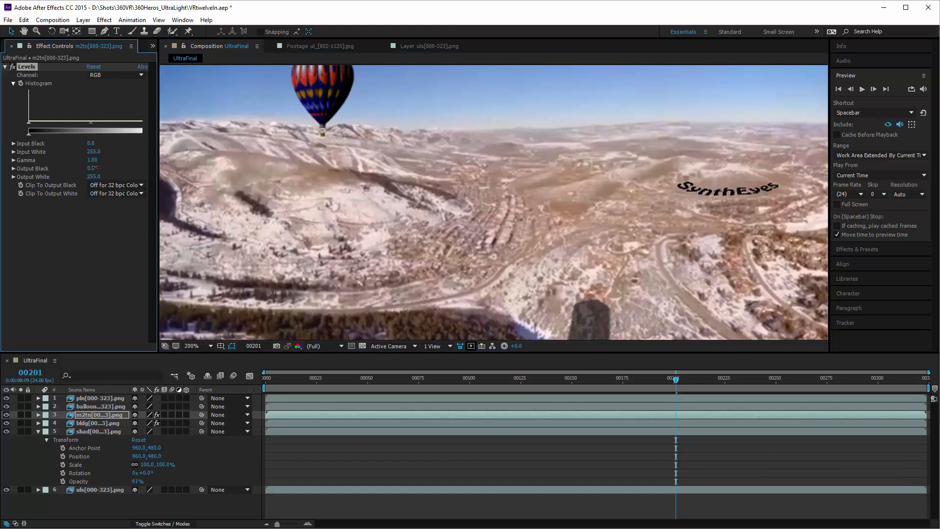
pyautogui.moveTo(95, 168); pyautogui.dragTo(96, 167)
pyautogui.moveTo(93, 168); pyautogui.dragTo(105, 164)
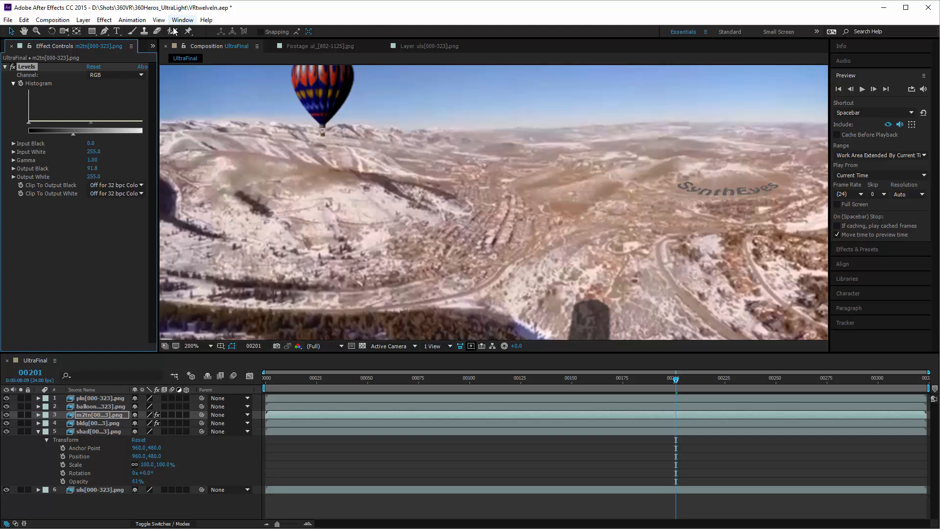
# - Soften the ground text with a Gaussian Blur of 1.4 blurriness and scrub between frames 47 and 295 to check it
pyautogui.click(103, 21)
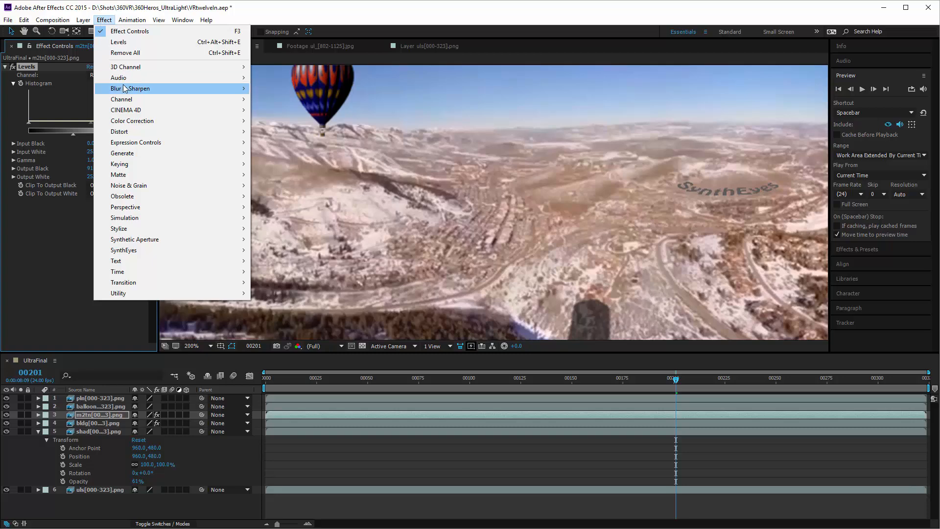
pyautogui.moveTo(196, 88)
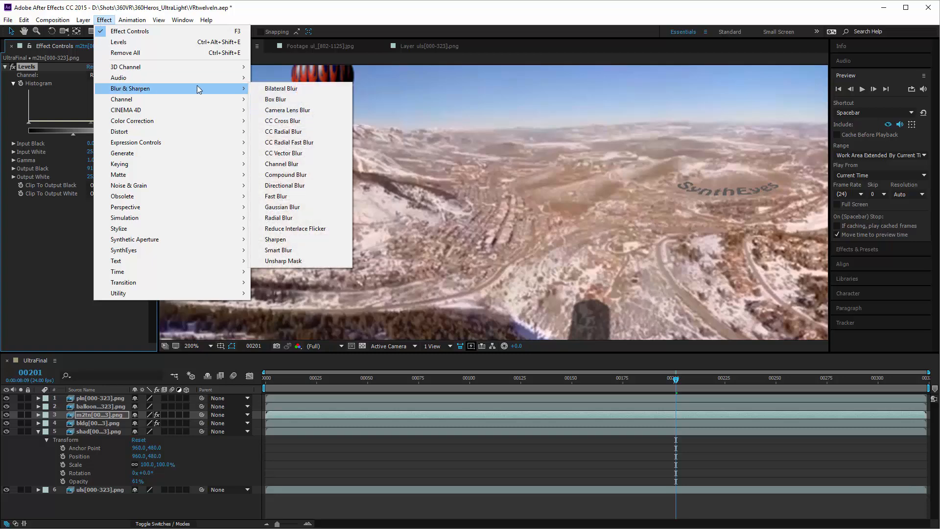
pyautogui.click(301, 209)
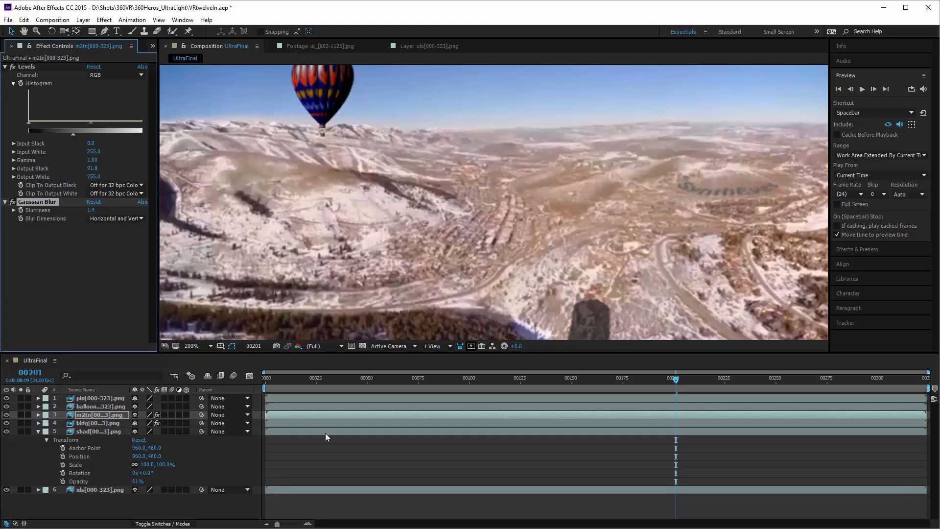
pyautogui.moveTo(719, 377); pyautogui.dragTo(361, 417)
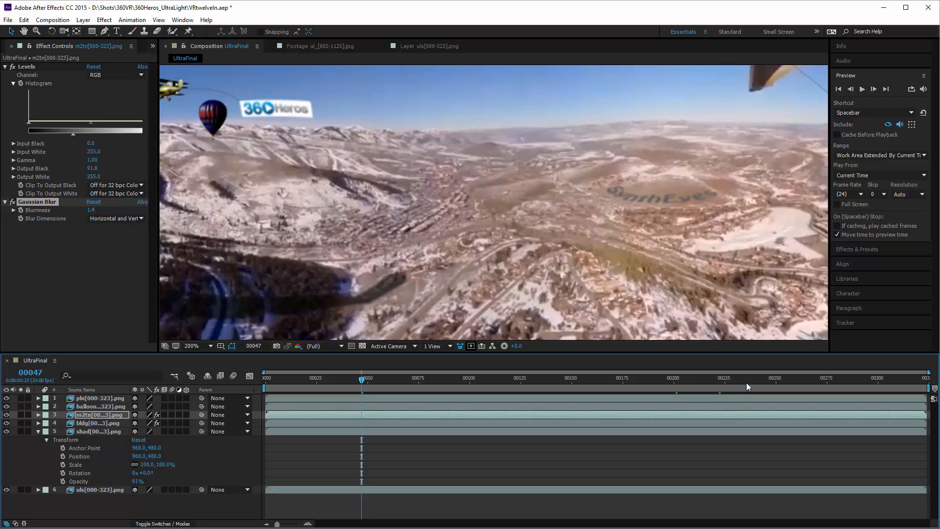
pyautogui.moveTo(746, 383); pyautogui.dragTo(867, 383)
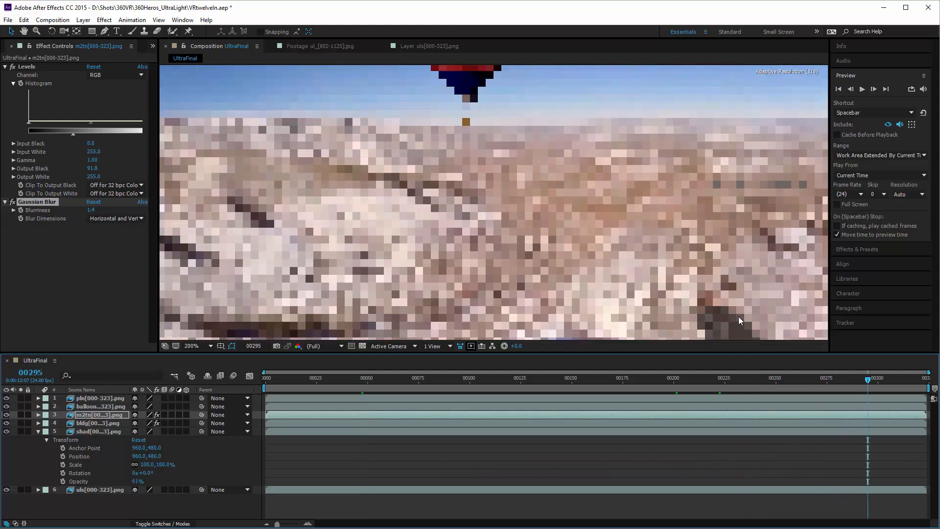
# - Fit the whole composition in the viewer and scrub through to frame 323 and other frames to review the composite
pyautogui.click(210, 345)
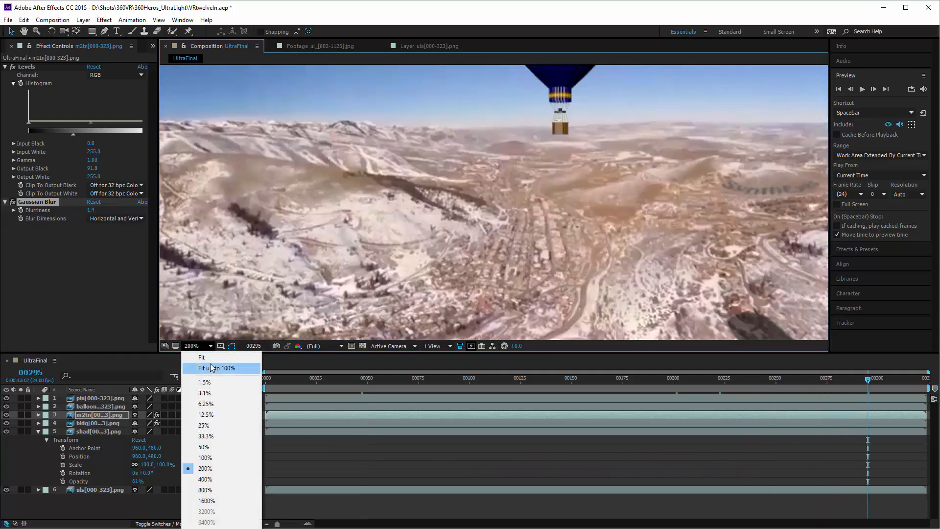
pyautogui.click(221, 366)
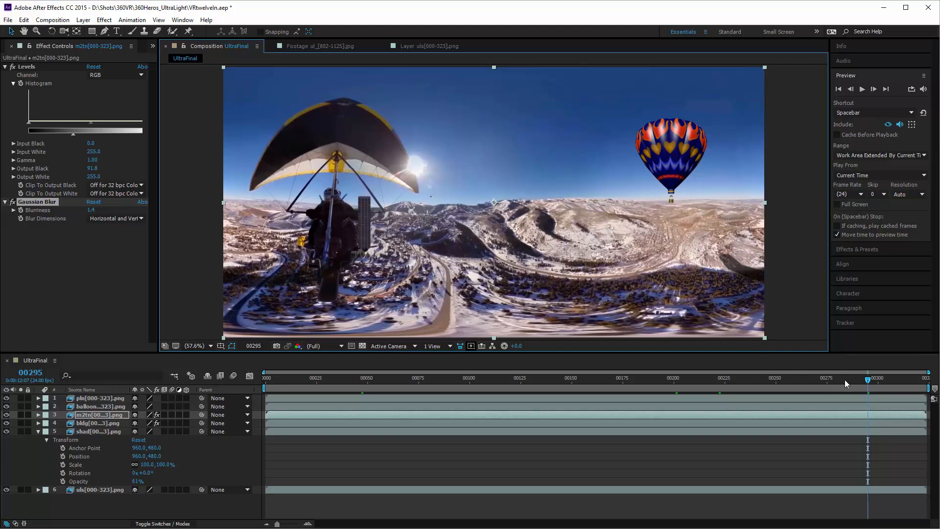
pyautogui.moveTo(845, 380); pyautogui.dragTo(925, 379)
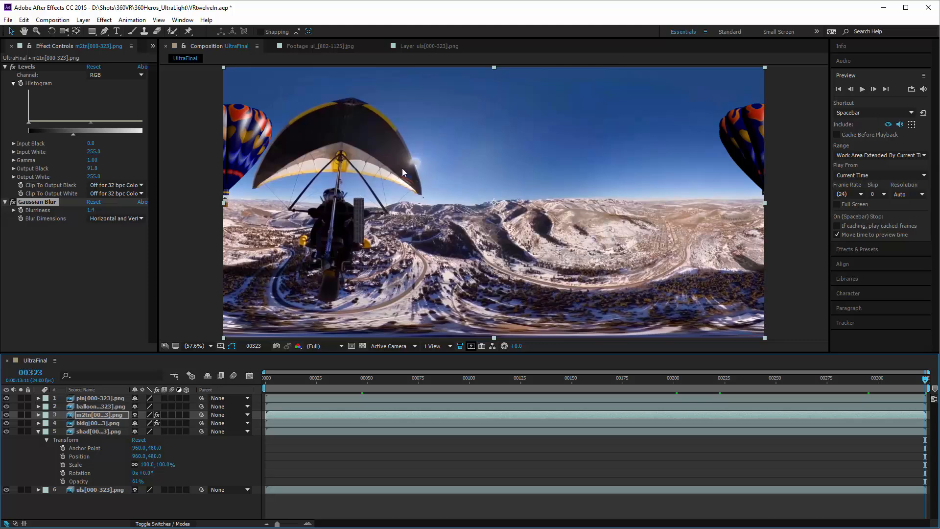
pyautogui.moveTo(359, 378); pyautogui.dragTo(711, 393)
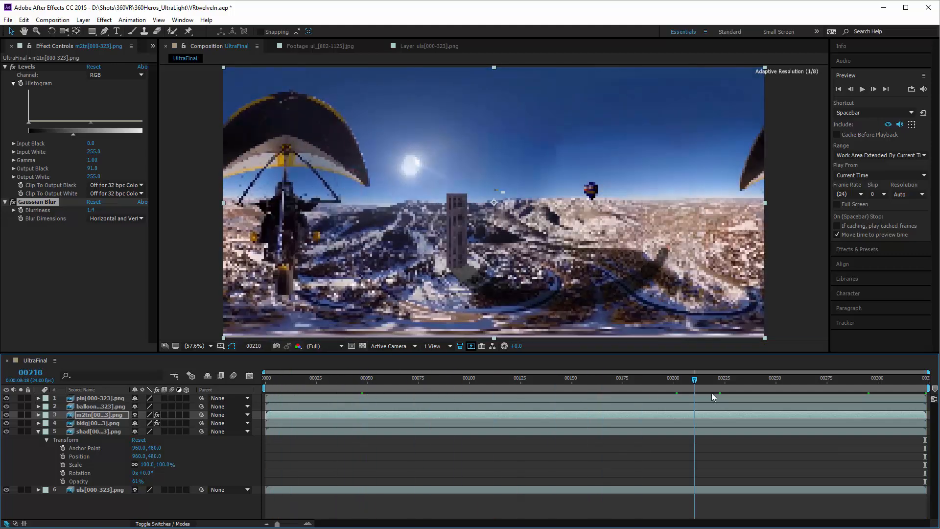